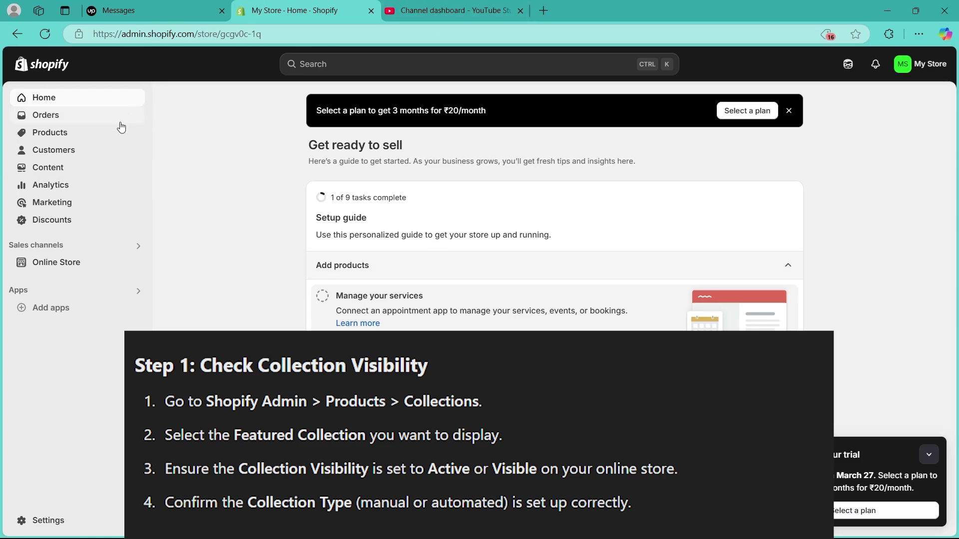
- Open the Home page collection from Products > Collections to view its sales channels
click(67, 134)
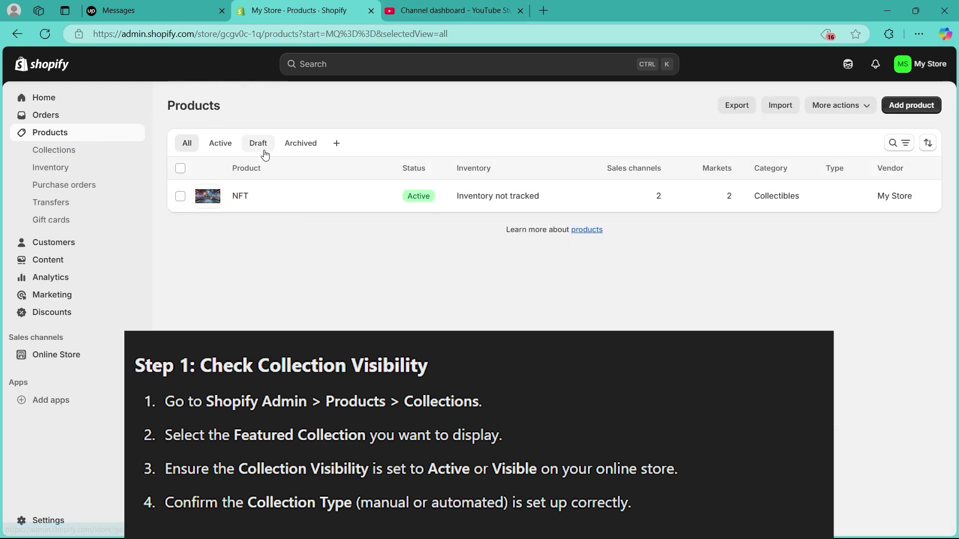
click(68, 153)
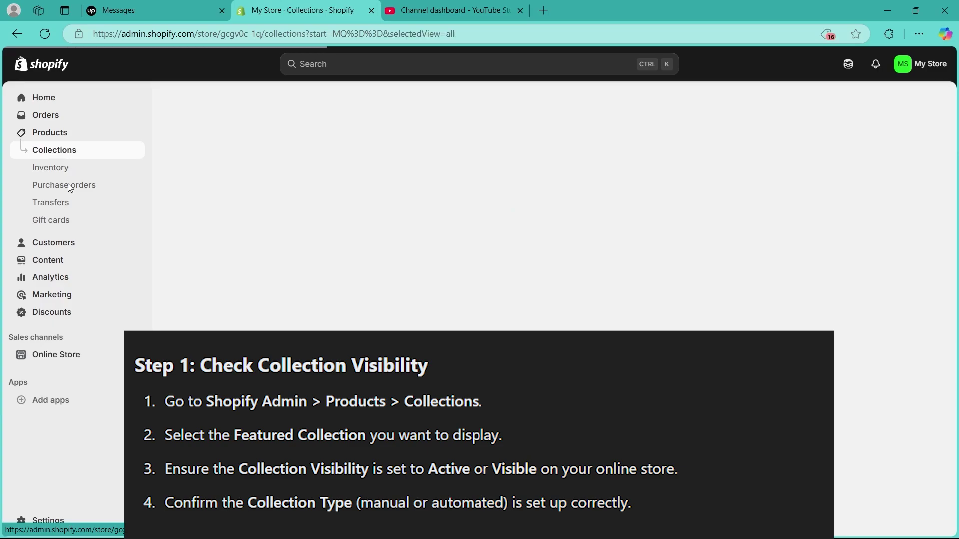
click(320, 208)
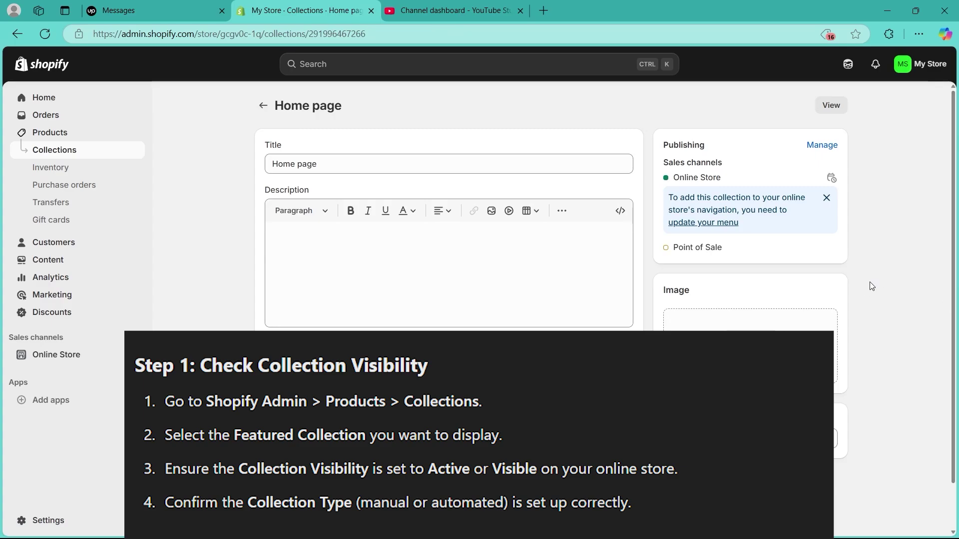
- Dismiss the navigation tip and toggle Online Store and Point of Sale in the collection's channel settings
click(826, 197)
click(821, 145)
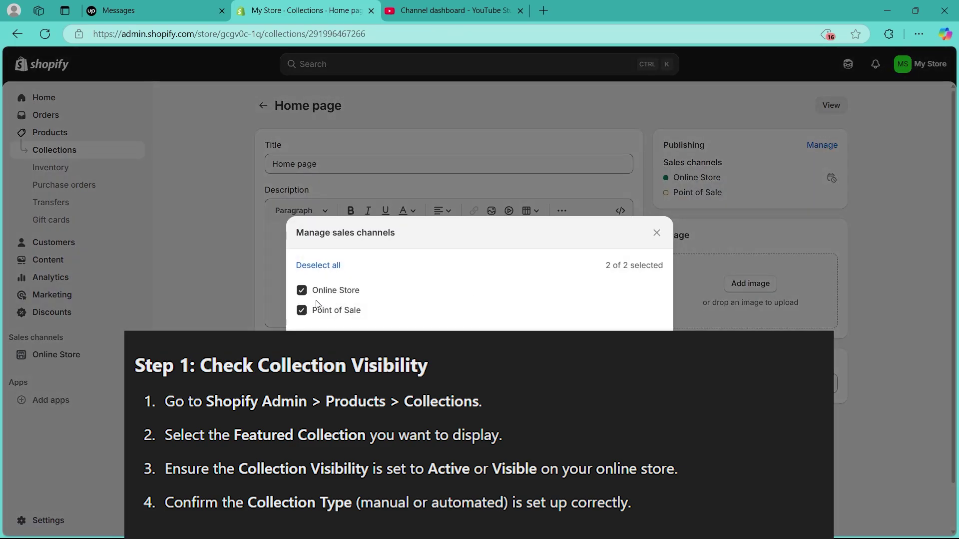
click(302, 290)
click(302, 310)
click(899, 199)
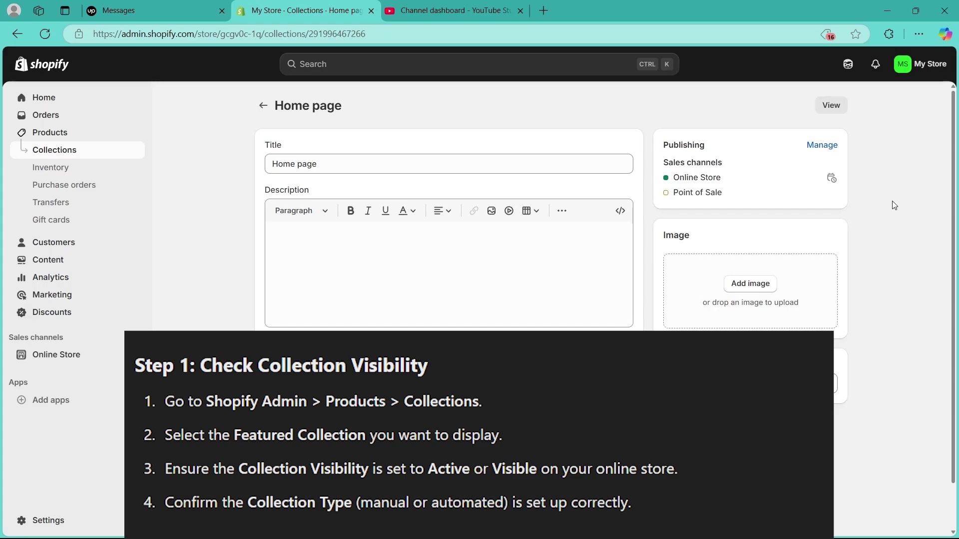
middle_click(893, 201)
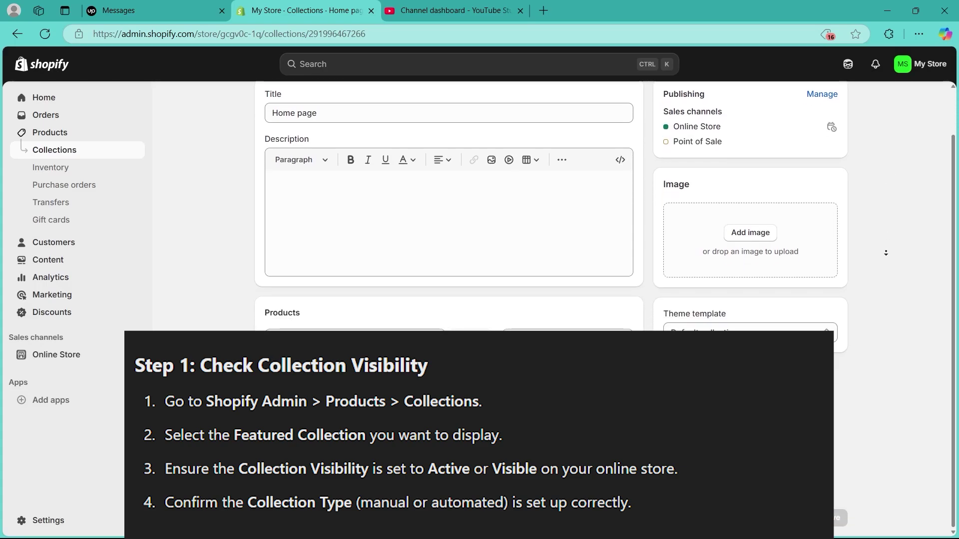
scroll(883, 246, up, 1)
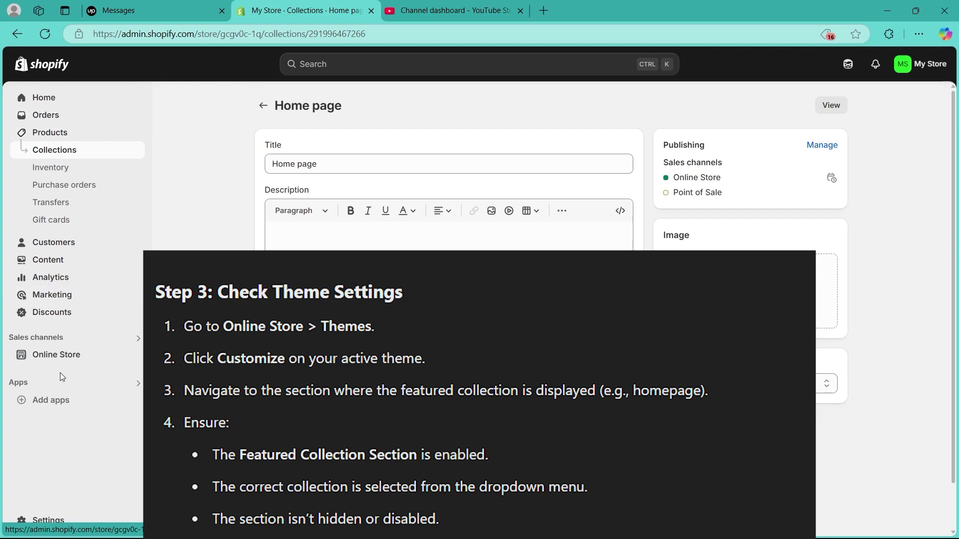
- Open the live theme editor and check the Home page template dropdown
click(58, 359)
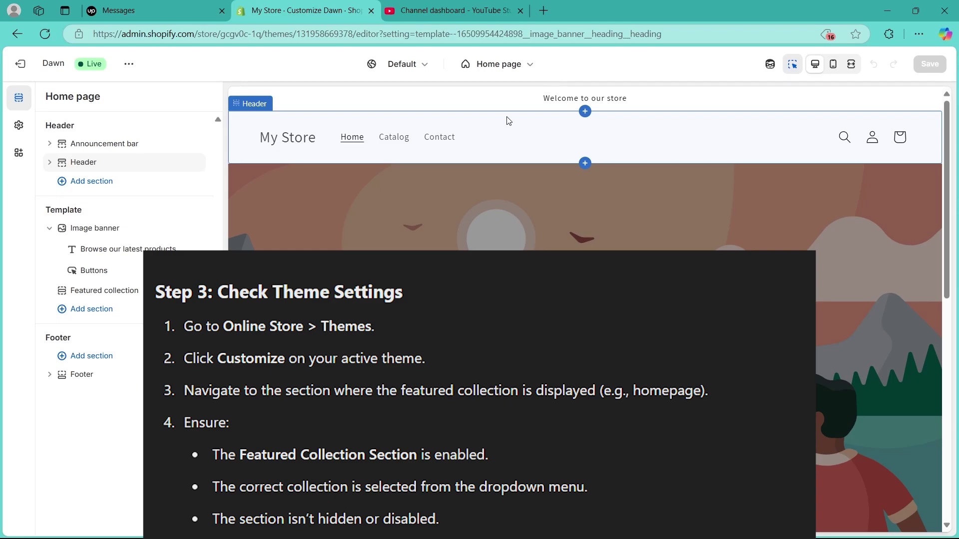
click(498, 67)
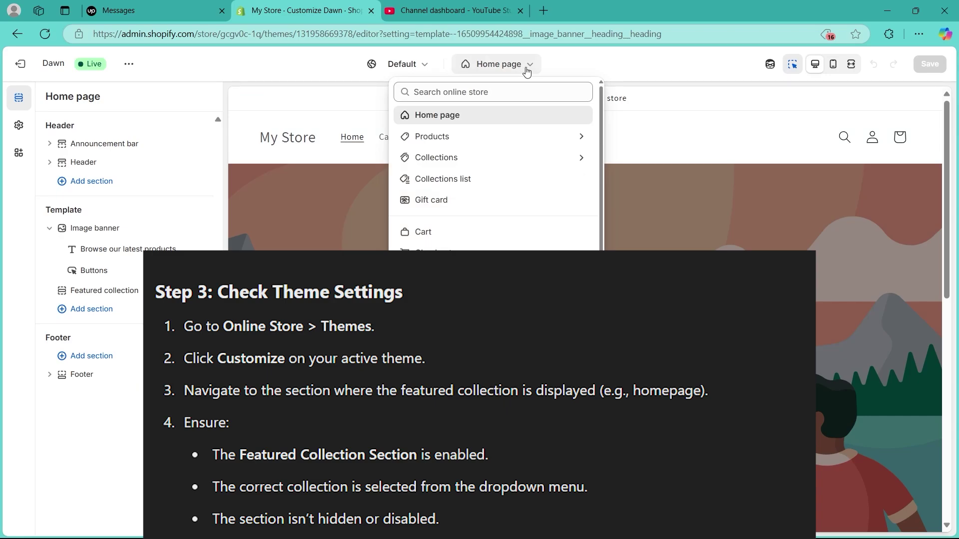
click(525, 70)
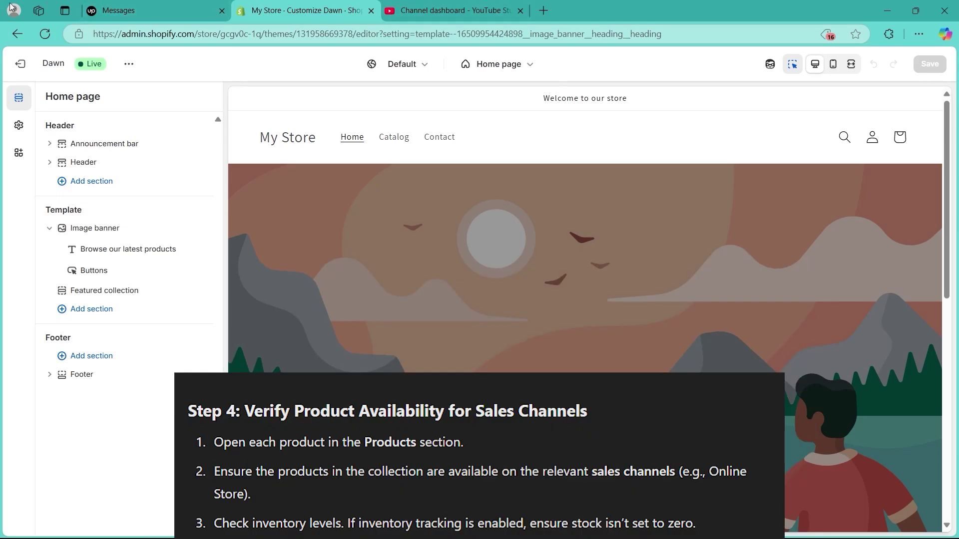
- Exit the theme editor and open the NFT product from Products
click(19, 65)
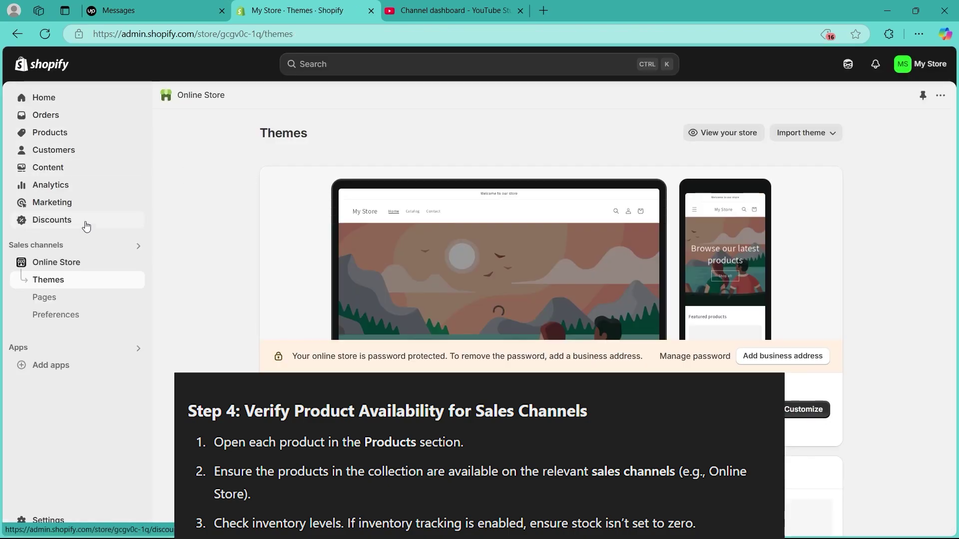
click(43, 134)
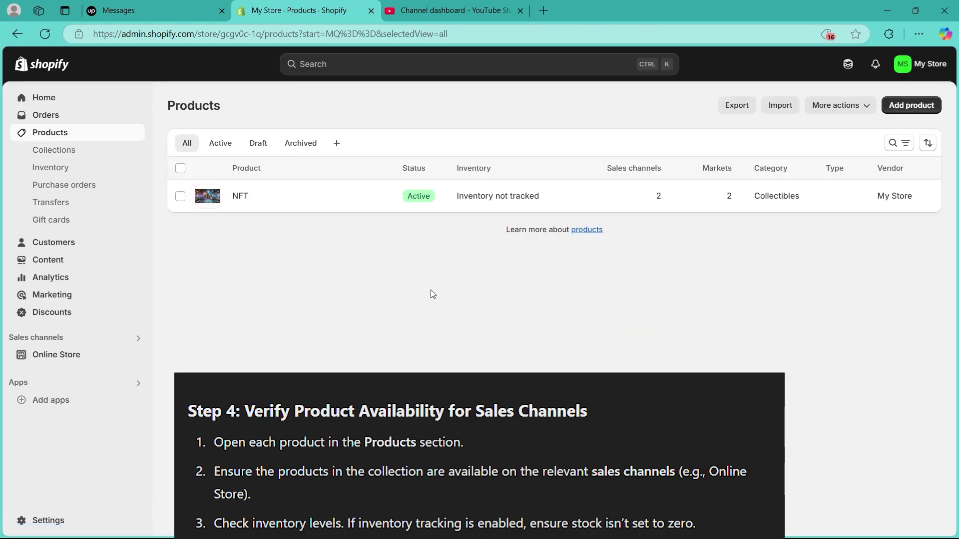
click(371, 204)
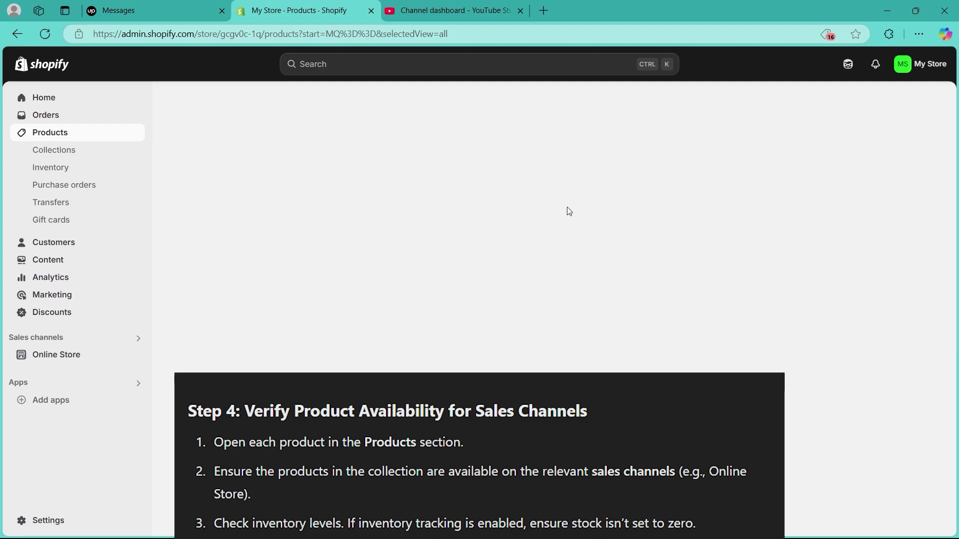
- Check the NFT product's publishing menu, then bring up its Inventory section showing 0 at Shop location
click(828, 217)
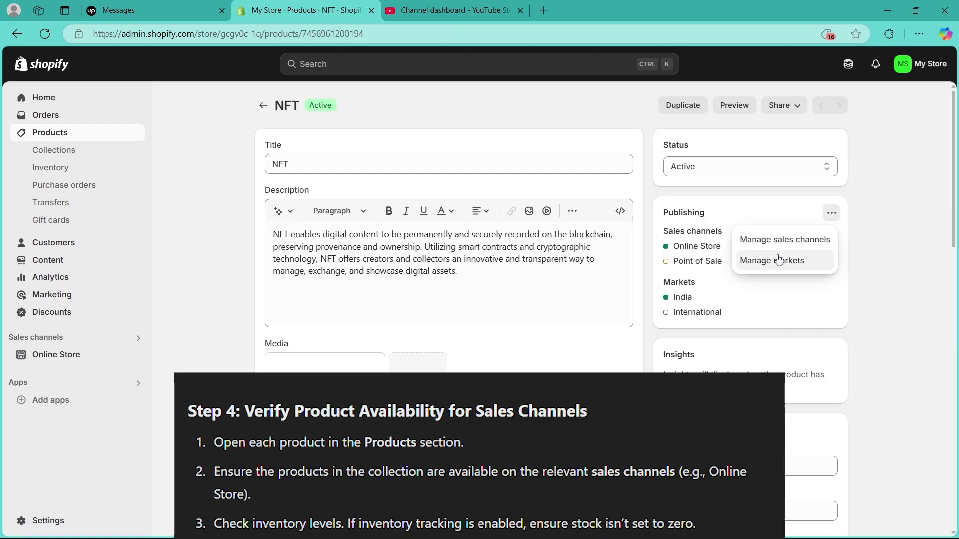
click(598, 351)
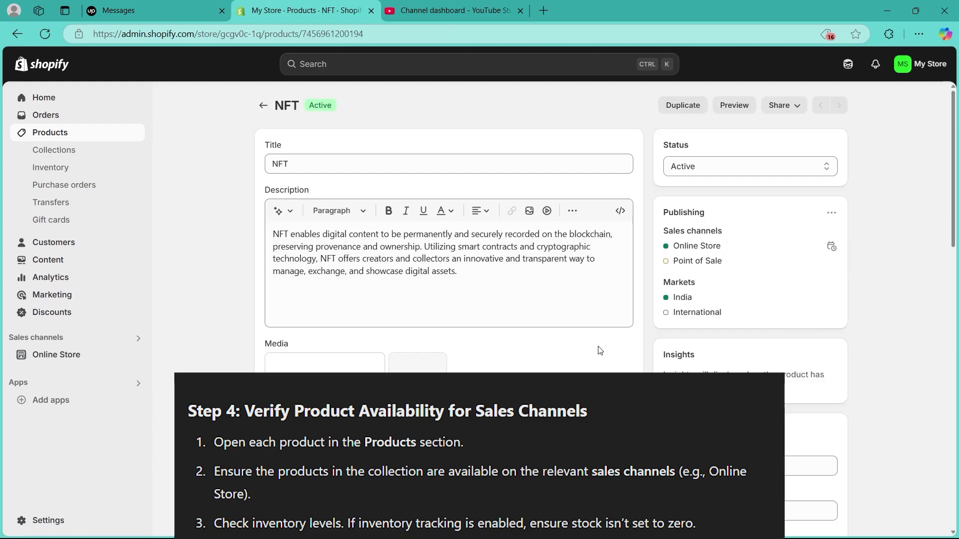
scroll(598, 351, down, 5)
click(51, 167)
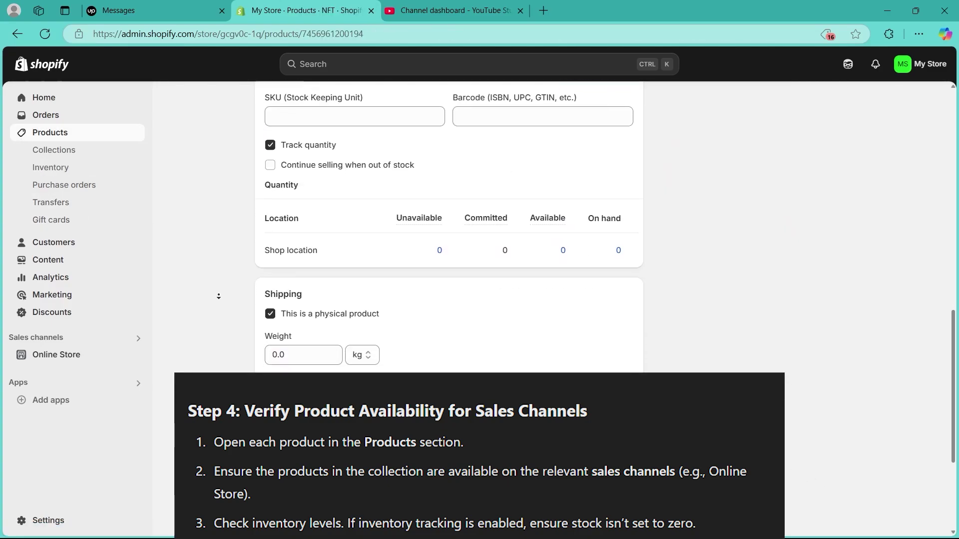
scroll(218, 296, down, 2)
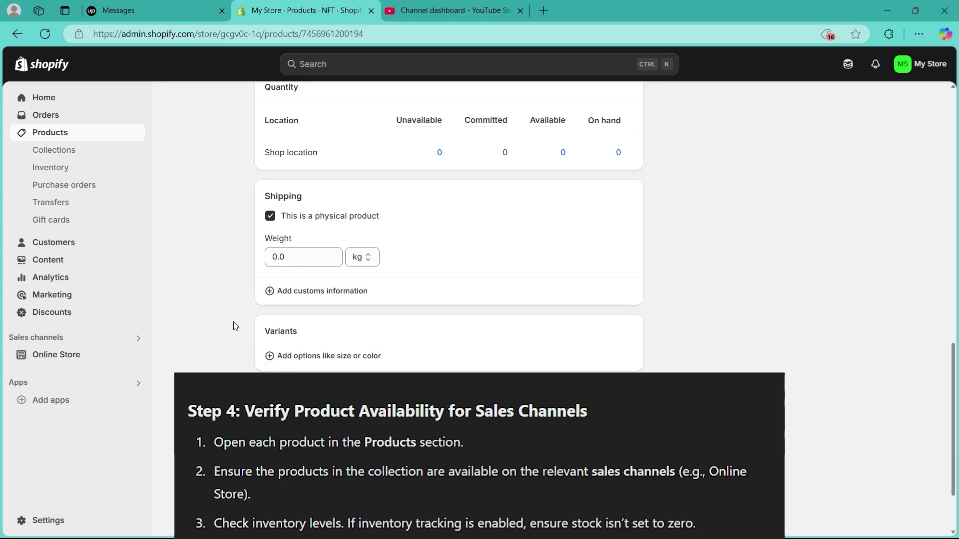
scroll(233, 300, up, 3)
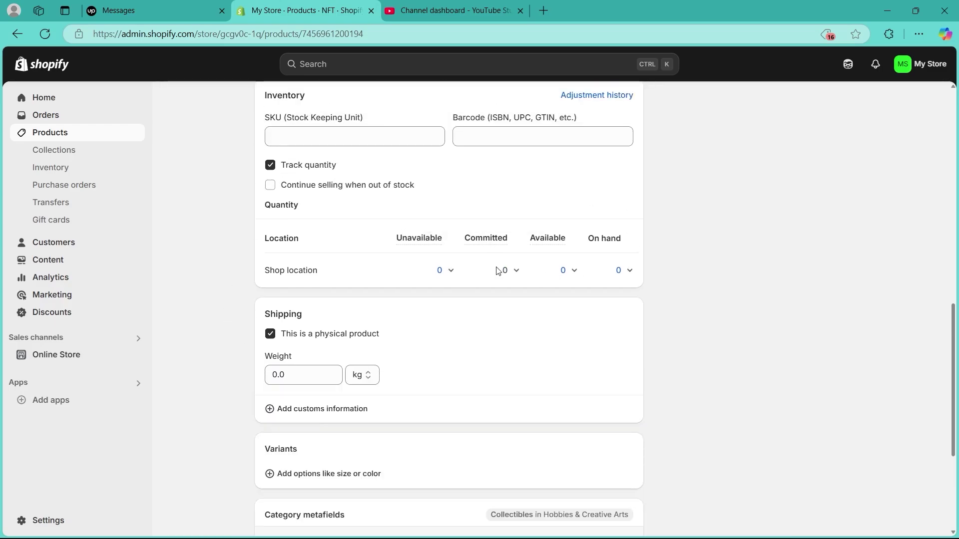
click(566, 270)
click(483, 347)
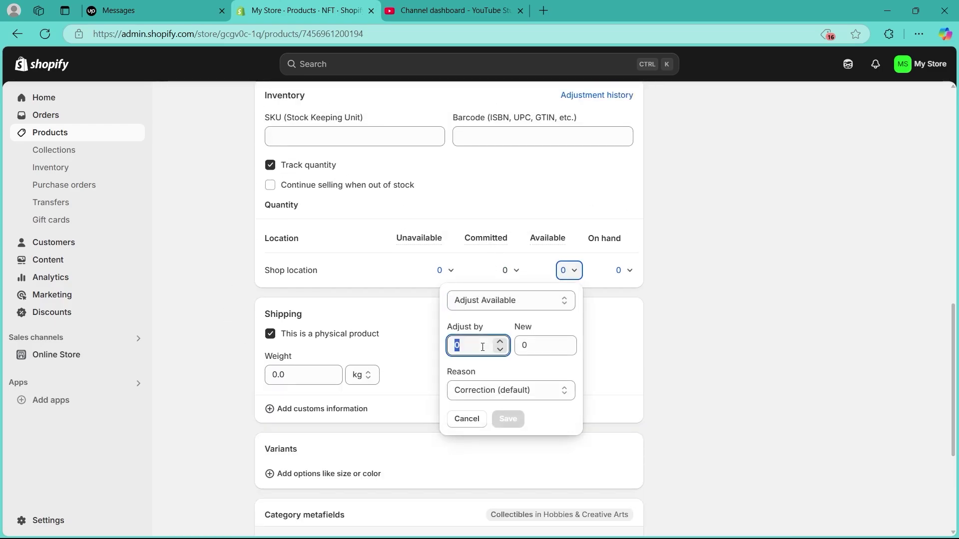
scroll(685, 270, down, 5)
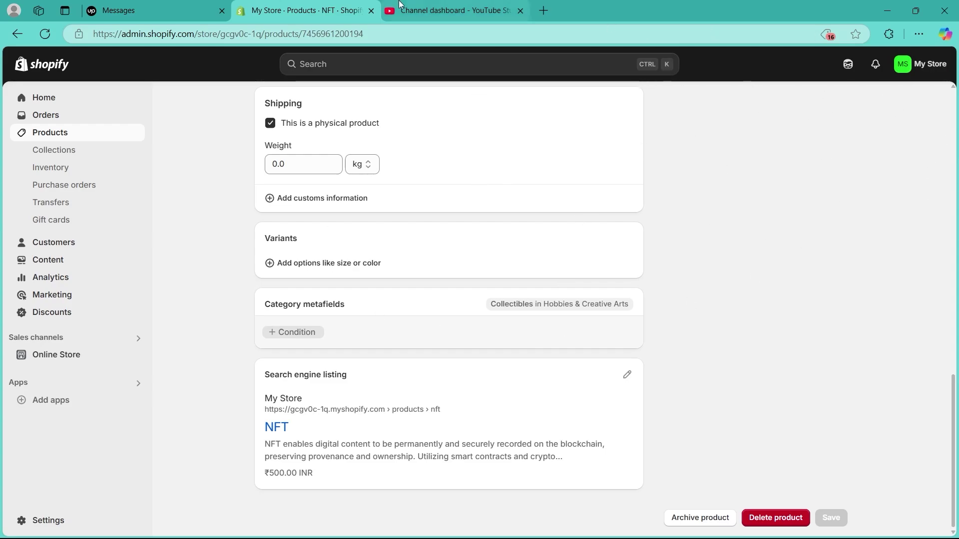
- Go to Edge's Privacy, search, and services settings and open Clear browsing data
click(921, 31)
click(794, 429)
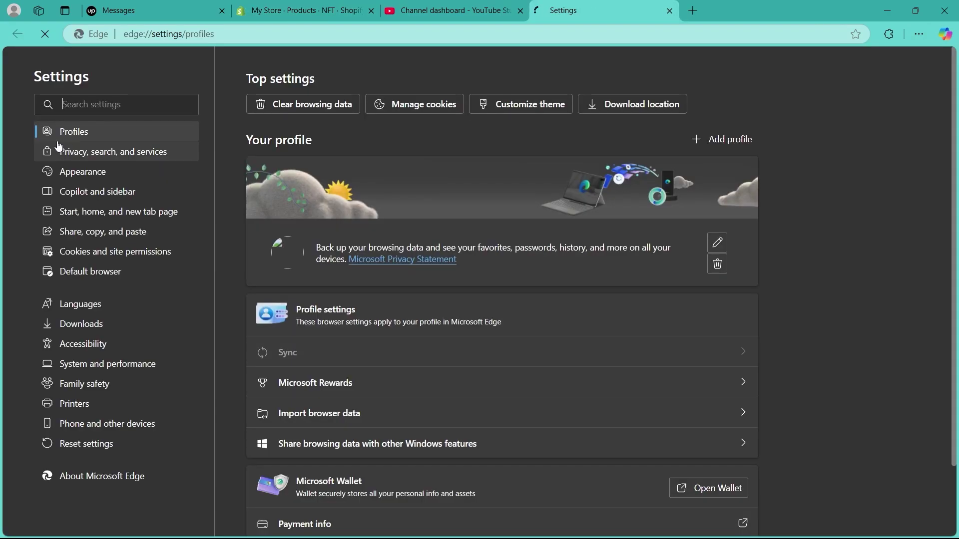
click(75, 153)
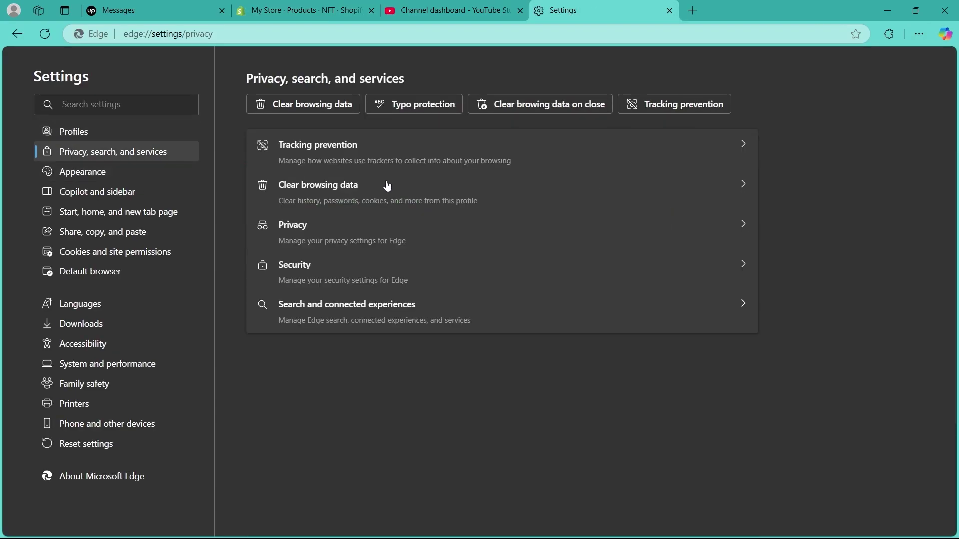
click(334, 189)
- Clear all-time browsing data and close the Edge Settings tab
click(718, 138)
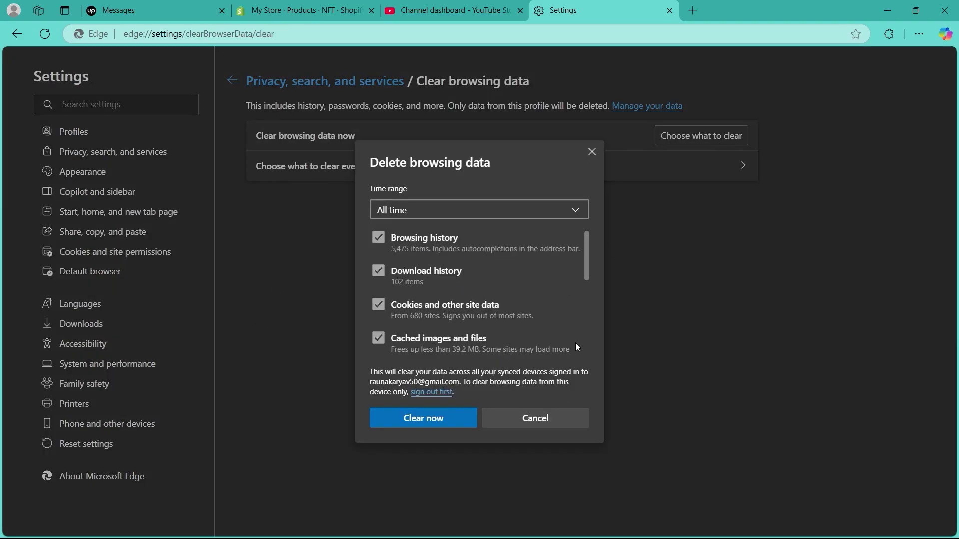
click(445, 420)
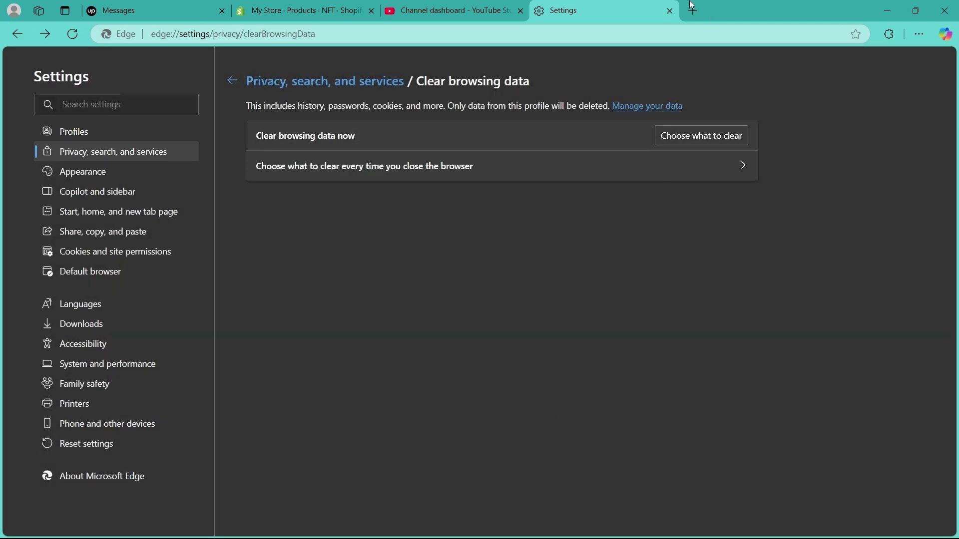
click(668, 10)
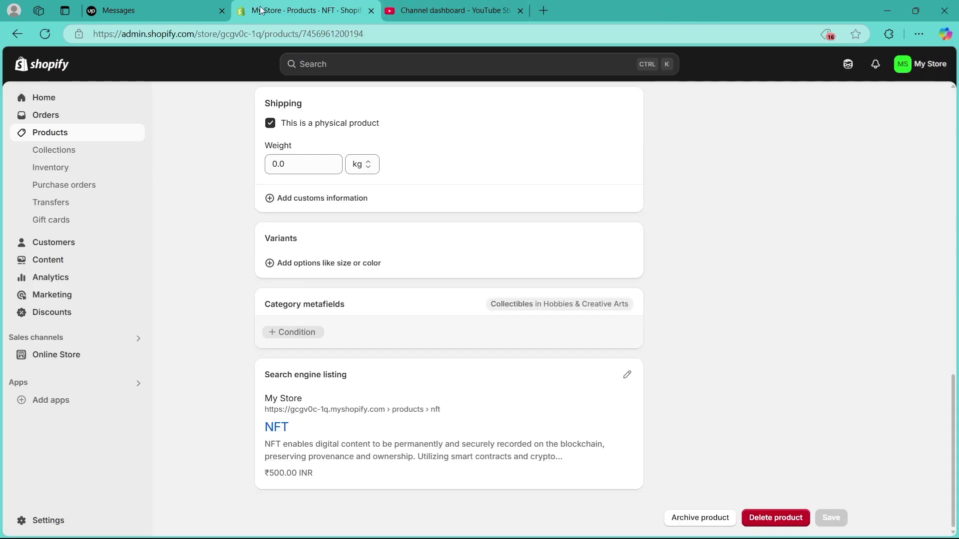